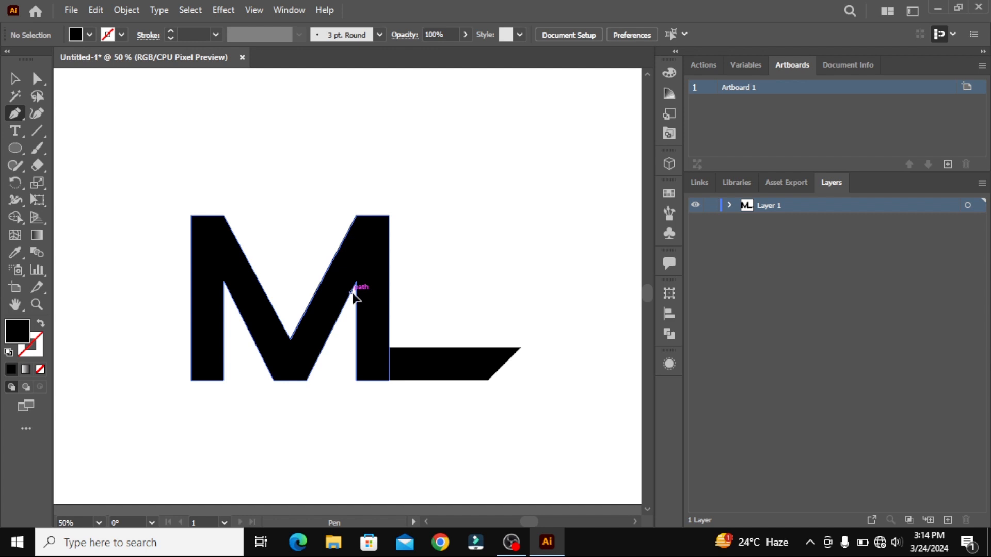
# Step: Draw a diagonal line across the M's right stem and use Shape Builder to merge the regions on either side into separate M and L shapes
pyautogui.click(352, 291)
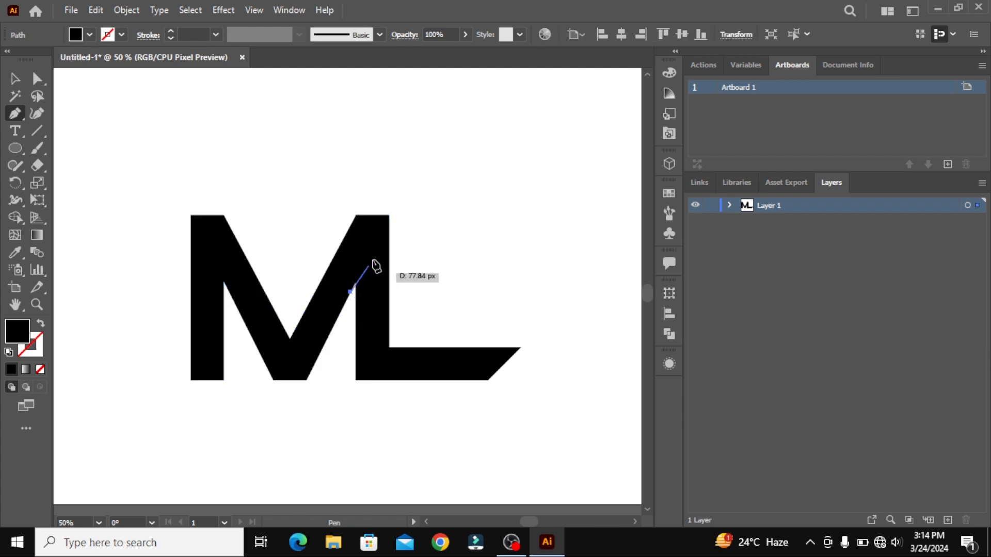
pyautogui.click(399, 234)
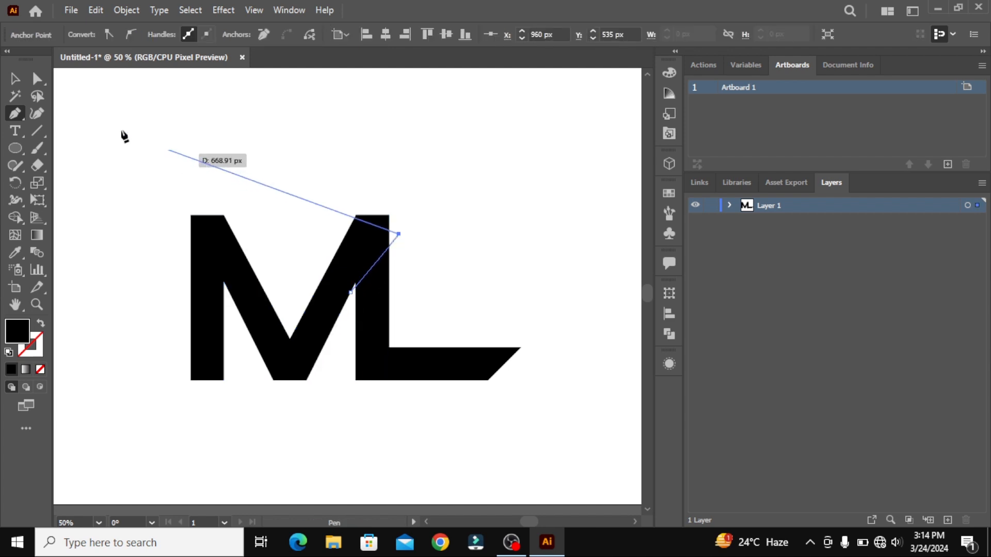
pyautogui.click(16, 79)
pyautogui.moveTo(200, 147); pyautogui.dragTo(369, 333)
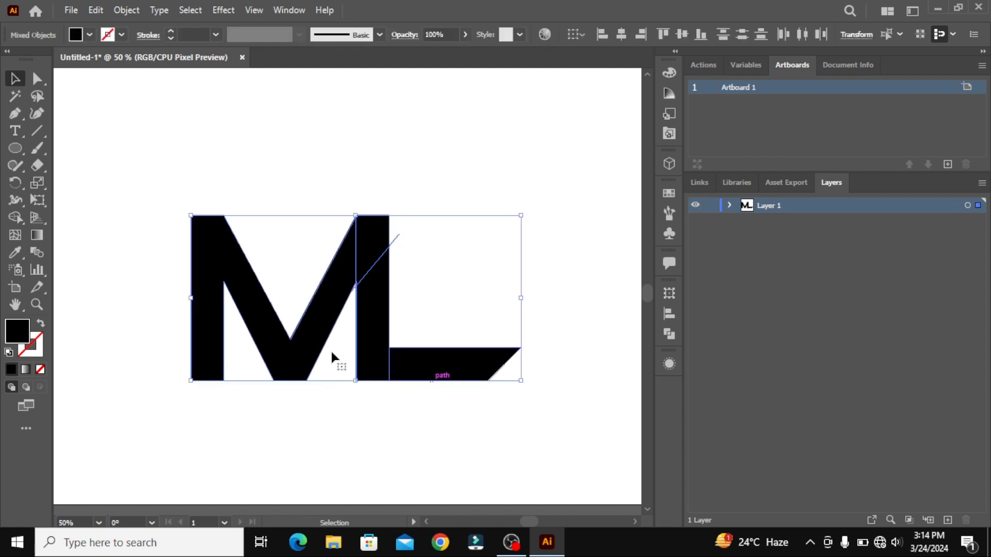
pyautogui.click(16, 219)
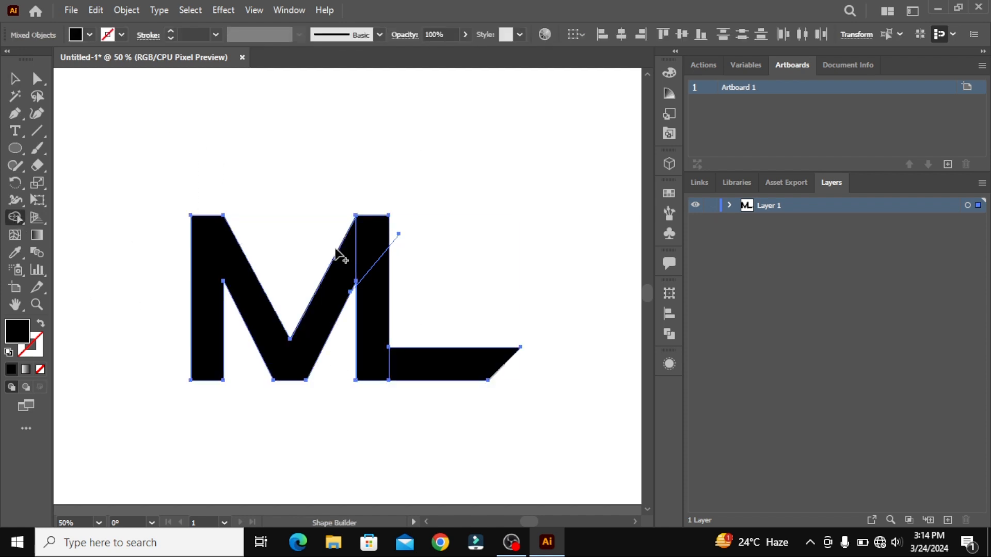
pyautogui.moveTo(365, 250); pyautogui.dragTo(343, 263)
pyautogui.moveTo(382, 361)
pyautogui.mouseDown()
pyautogui.moveTo(422, 360)
pyautogui.moveTo(381, 336)
pyautogui.moveTo(389, 271)
pyautogui.mouseUp()
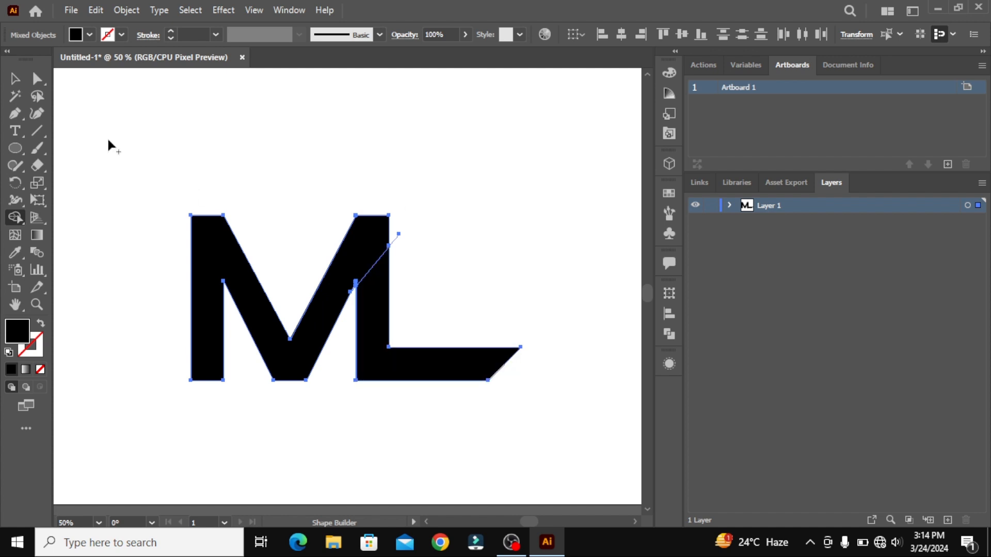
# Step: Delete the leftover piece of the diagonal cutting line beside the M's right stem
pyautogui.click(16, 79)
pyautogui.click(264, 148)
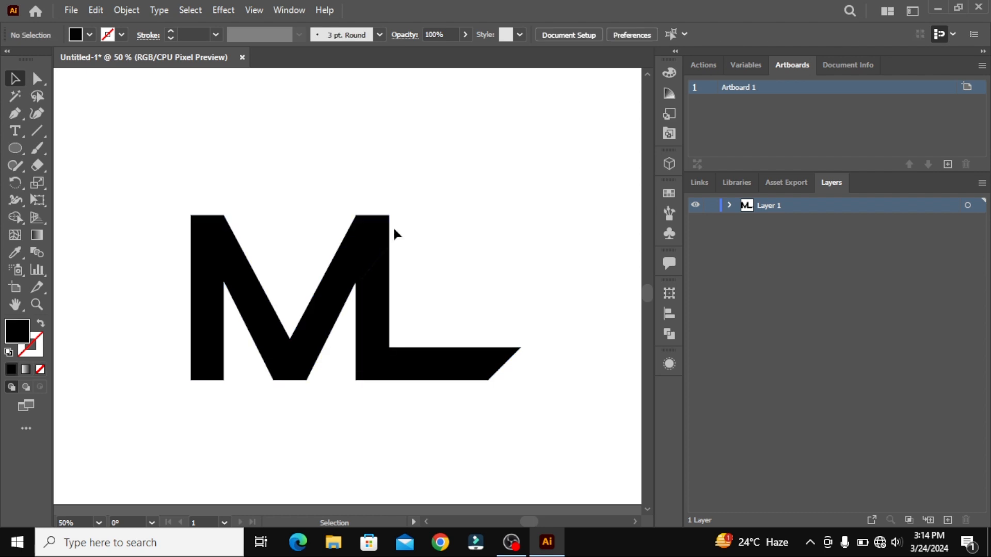
pyautogui.click(397, 249)
pyautogui.press('Delete')
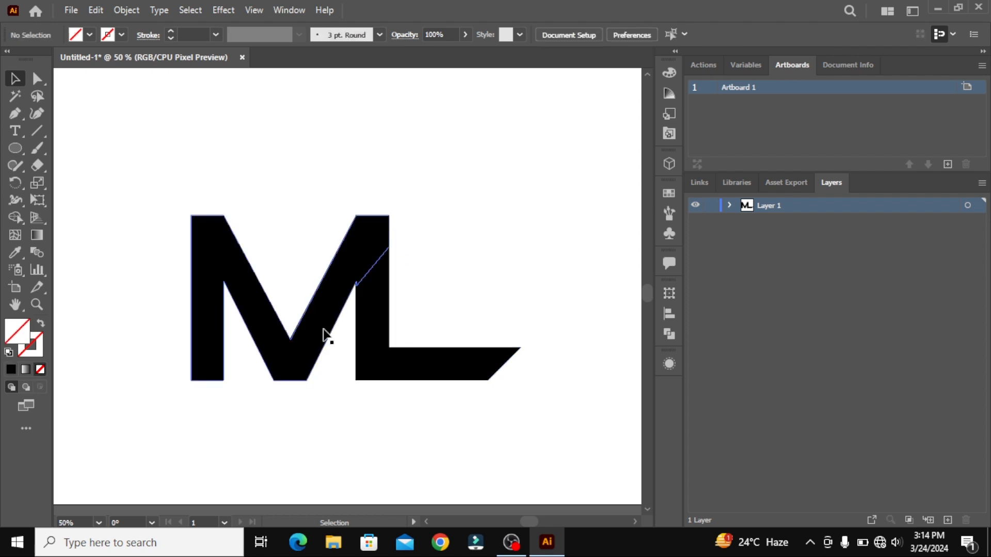
# Step: Shorten the L's foot by moving the two anchor points of its slanted end inward together
pyautogui.press('a')
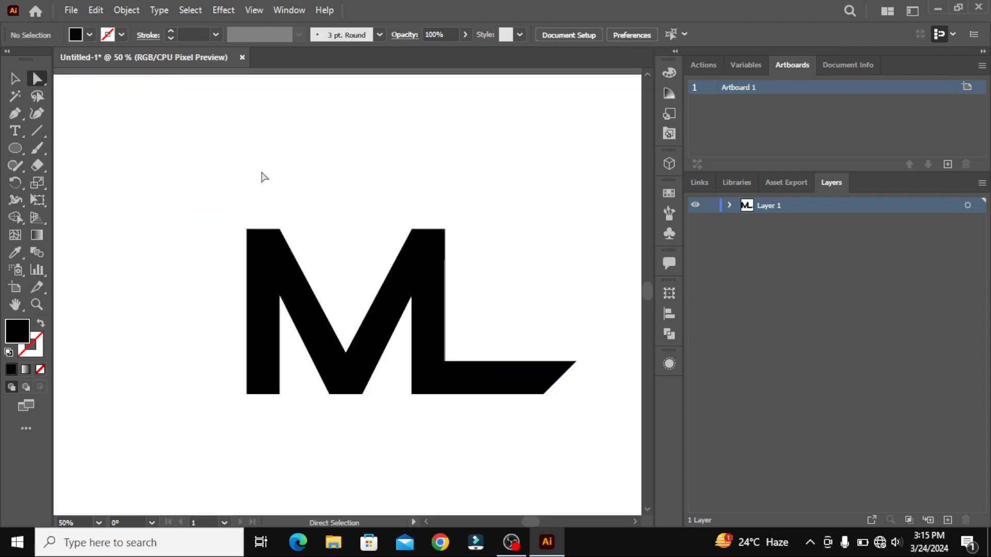
pyautogui.click(575, 362)
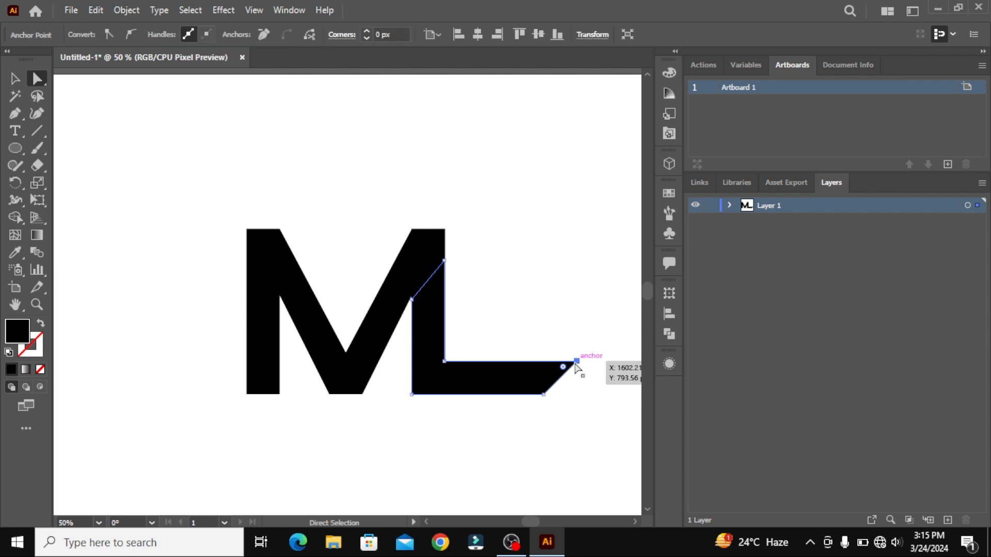
pyautogui.keyDown('shift'); pyautogui.click(544, 395); pyautogui.keyUp('shift')
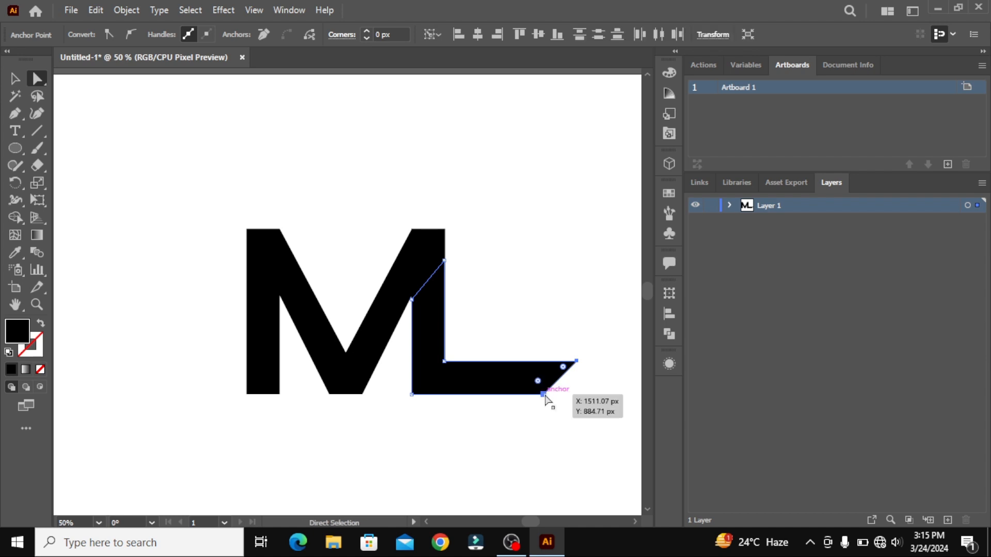
pyautogui.moveTo(540, 394); pyautogui.dragTo(519, 396)
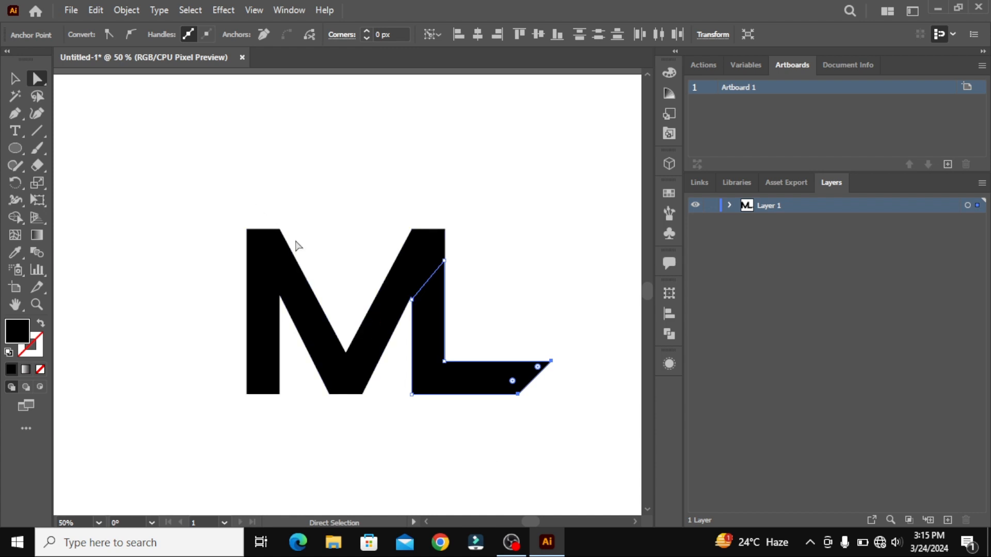
pyautogui.click(350, 443)
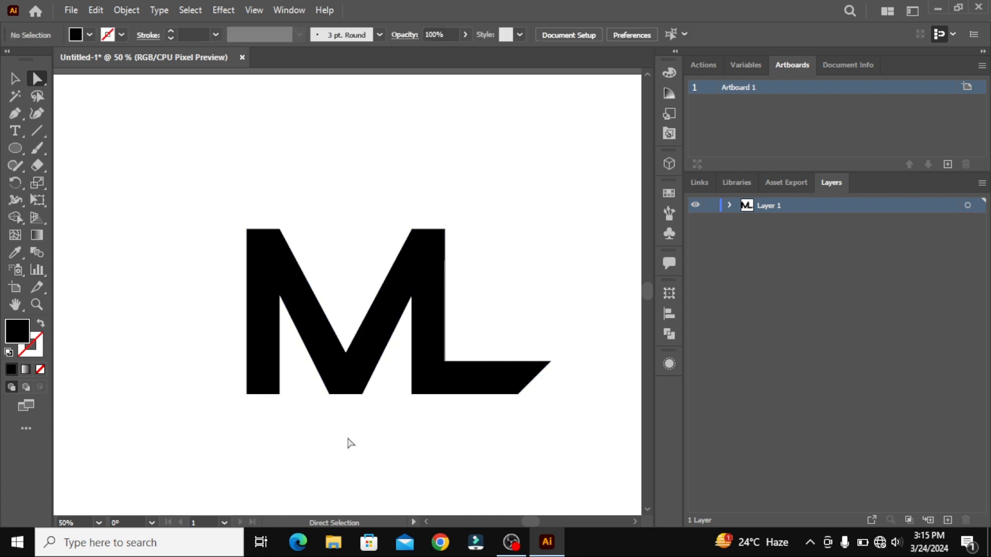
# Step: Draw a slanted roof edge with the Pen tool from above the M's centre down past its upper-left corner
pyautogui.click(16, 117)
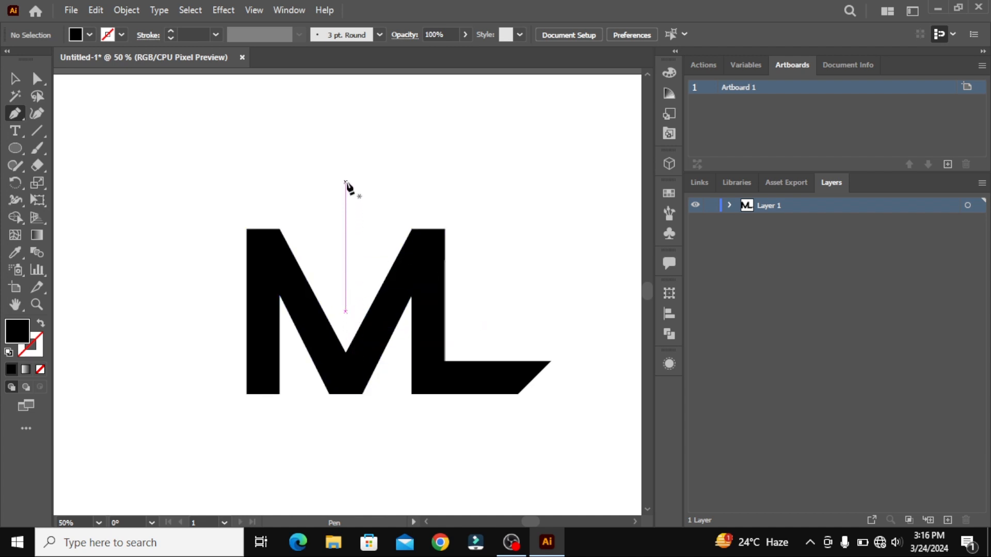
pyautogui.click(345, 146)
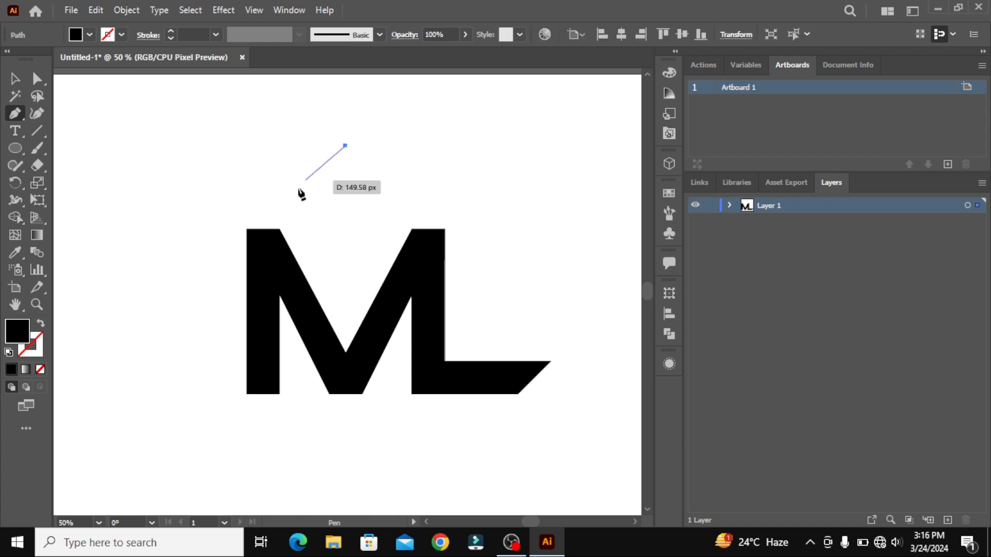
pyautogui.click(196, 269)
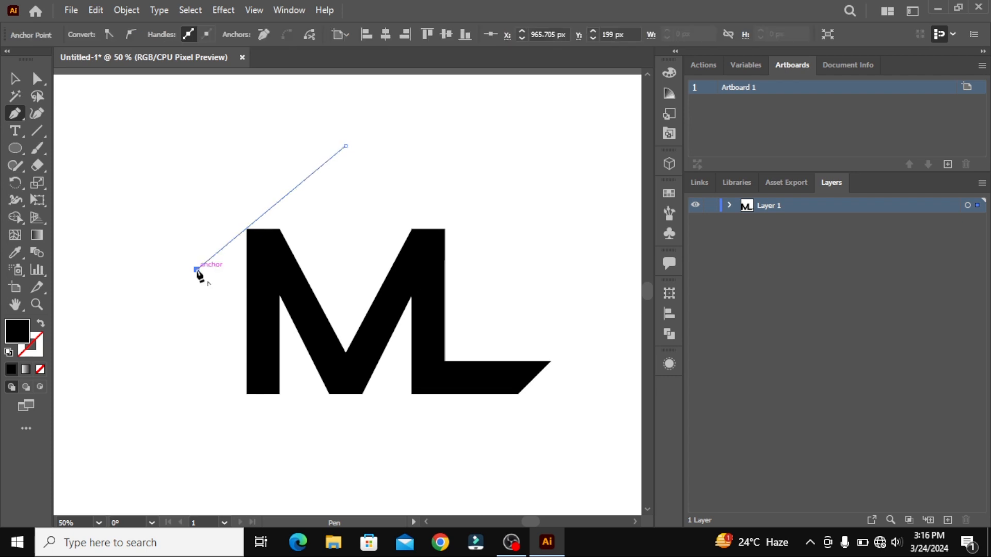
pyautogui.click(184, 245)
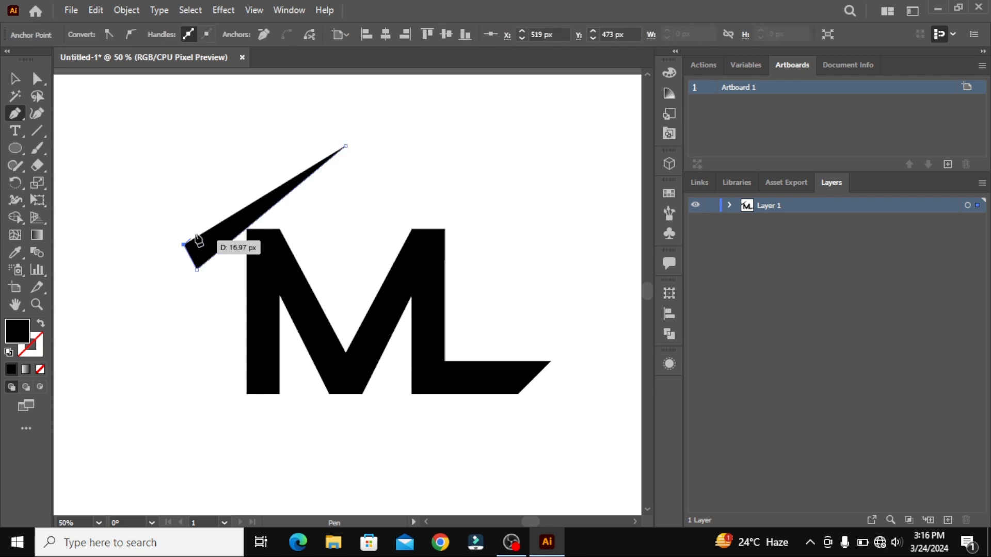
pyautogui.click(336, 135)
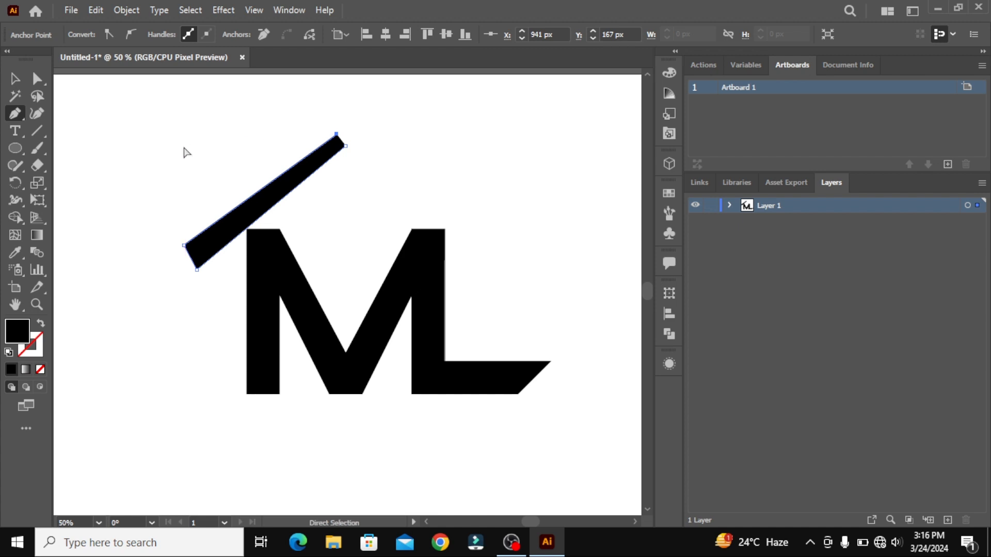
pyautogui.hotkey('ctrl', 'z')
pyautogui.hotkey('ctrl', 'z')
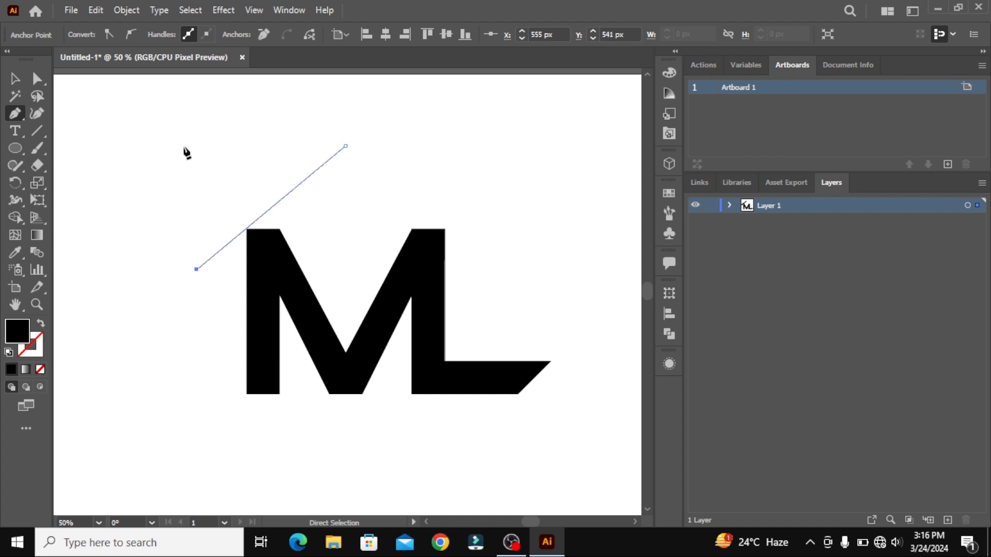
# Step: Extend the slanted edge into a thin four-sided roof bar that tapers toward the peak
pyautogui.click(188, 253)
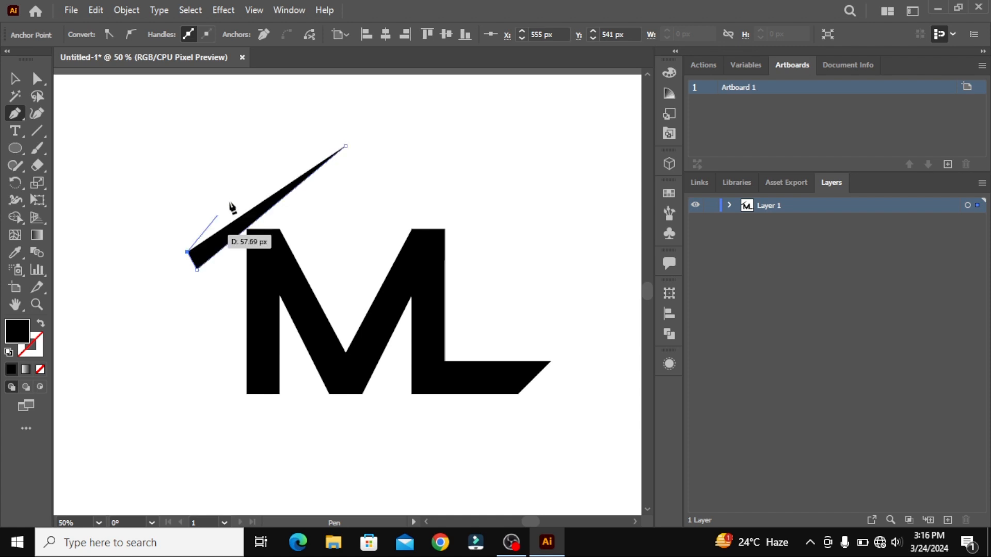
pyautogui.click(339, 140)
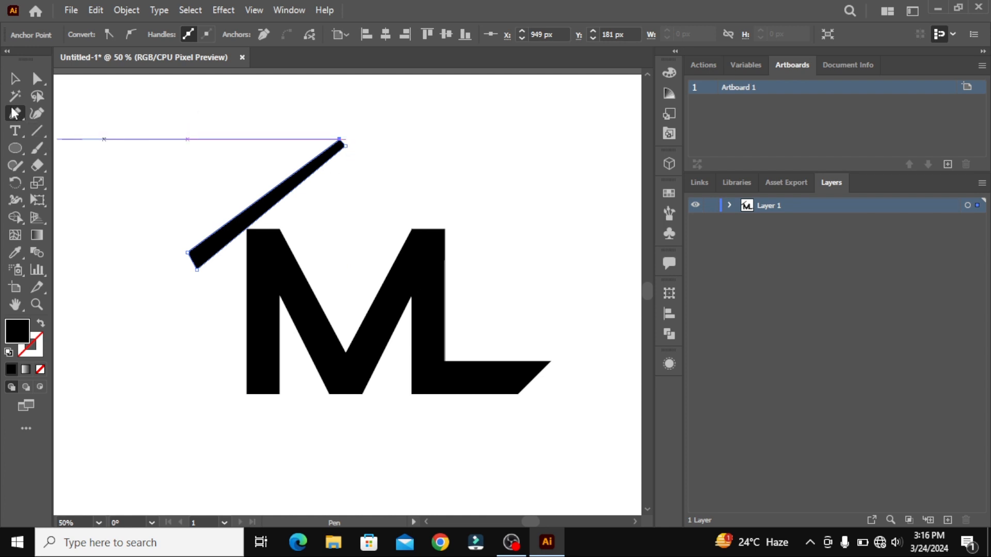
pyautogui.click(15, 78)
# Step: Reflect a copy of the roof bar about the vertical axis and place it over the M's right side, meeting the original at the peak
pyautogui.click(498, 348)
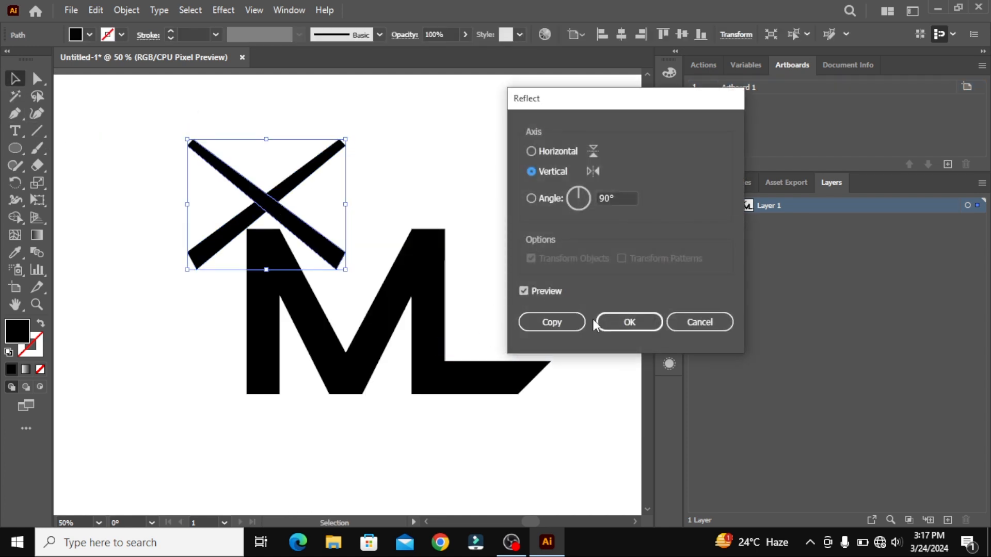
pyautogui.click(608, 320)
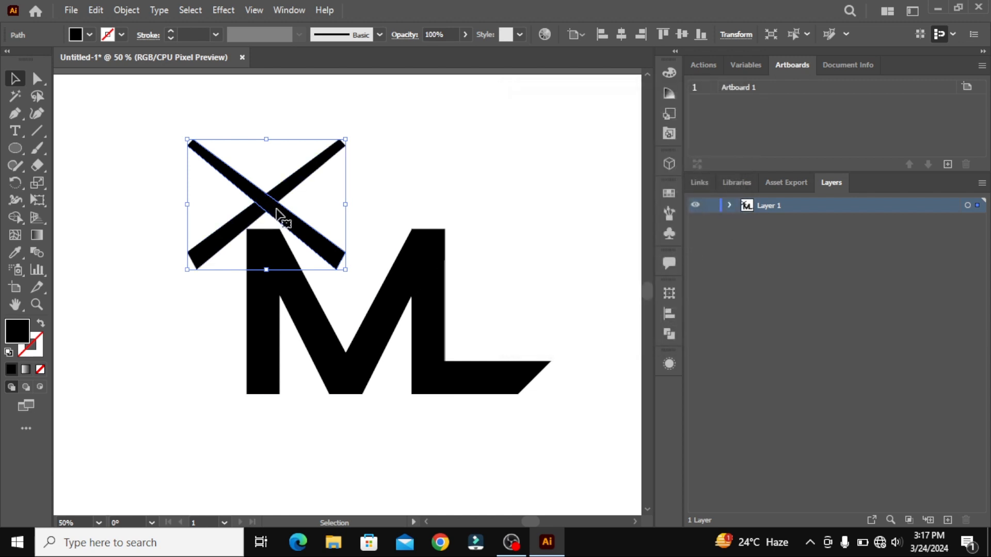
pyautogui.moveTo(288, 222); pyautogui.dragTo(428, 227)
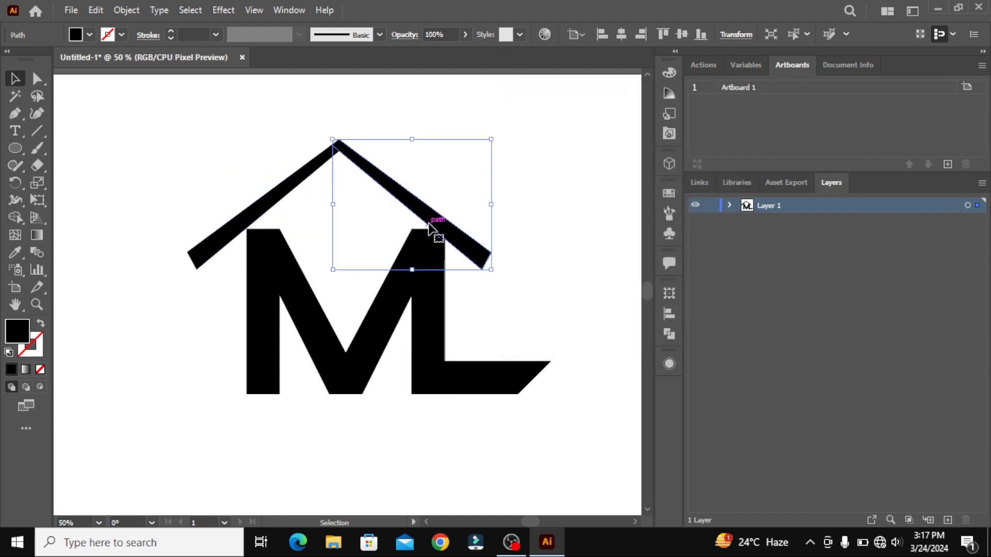
# Step: Nudge the mirrored roof bar in small increments until its upper end lines up with the original bar at the peak
pyautogui.scroll(2, 339, 153)
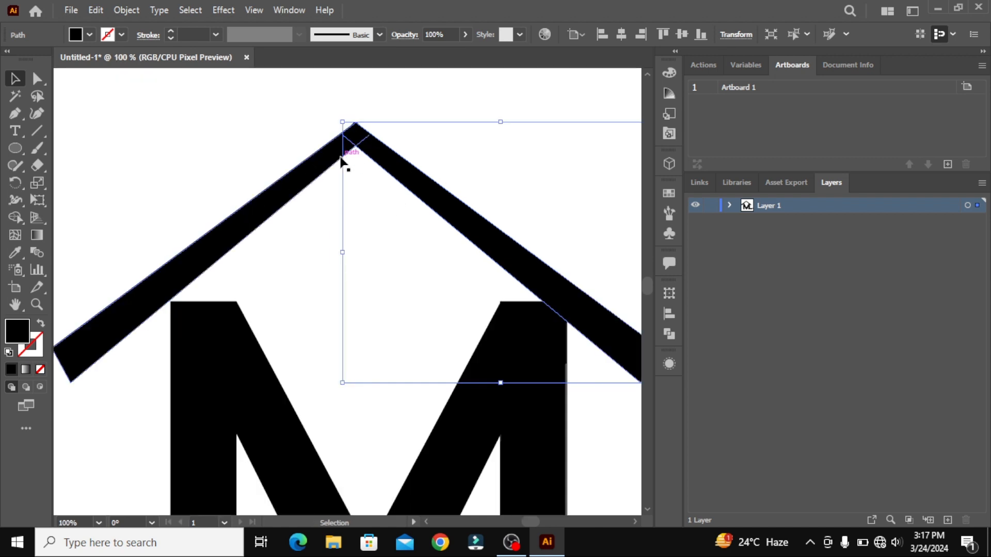
pyautogui.scroll(2, 354, 135)
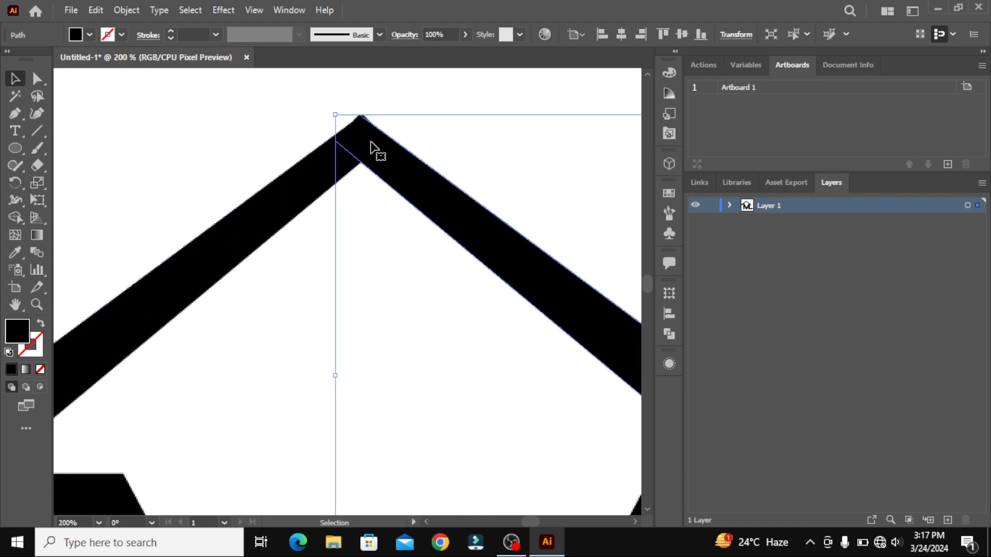
pyautogui.press('Right')
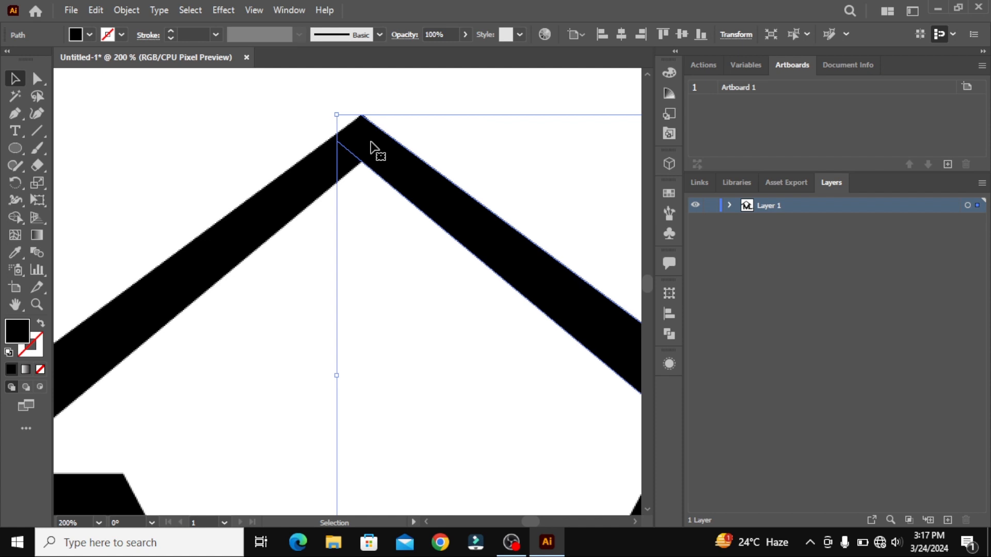
pyautogui.press('Right')
pyautogui.press('Right')
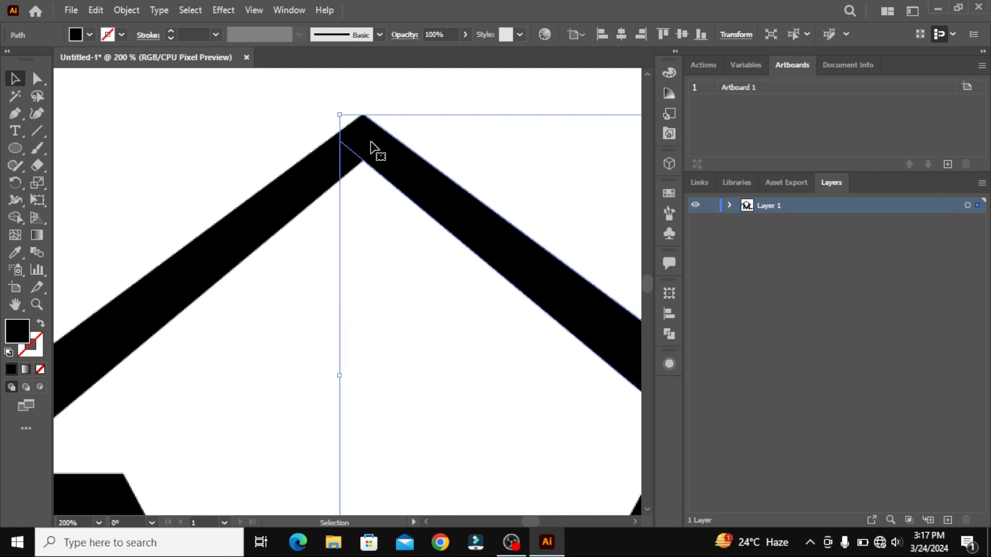
pyautogui.press('Left')
pyautogui.press('Left')
pyautogui.press('Up')
pyautogui.press('Up')
pyautogui.press('Down')
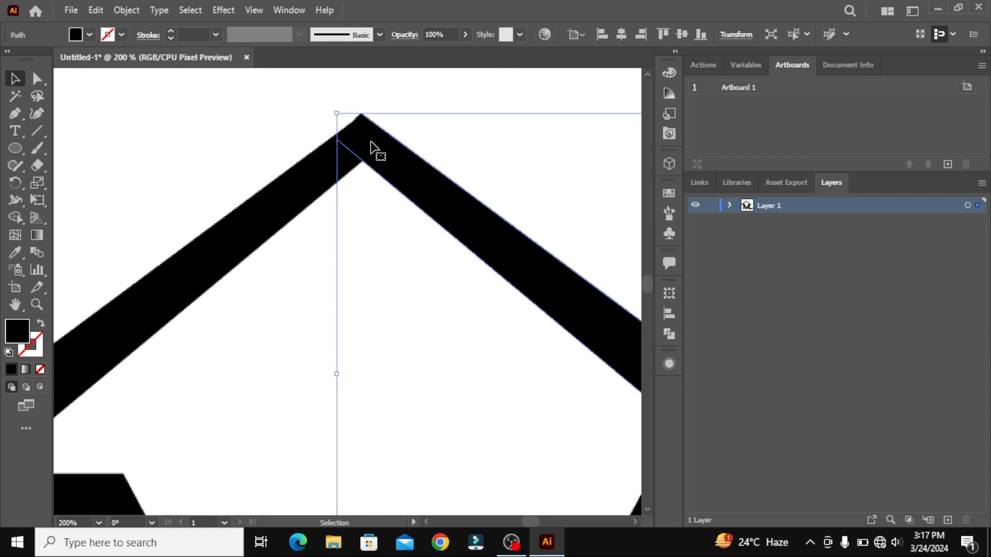
pyautogui.press('Down')
pyautogui.press('Down')
pyautogui.press('Down')
pyautogui.press('Down')
pyautogui.press('Down')
pyautogui.press('Down')
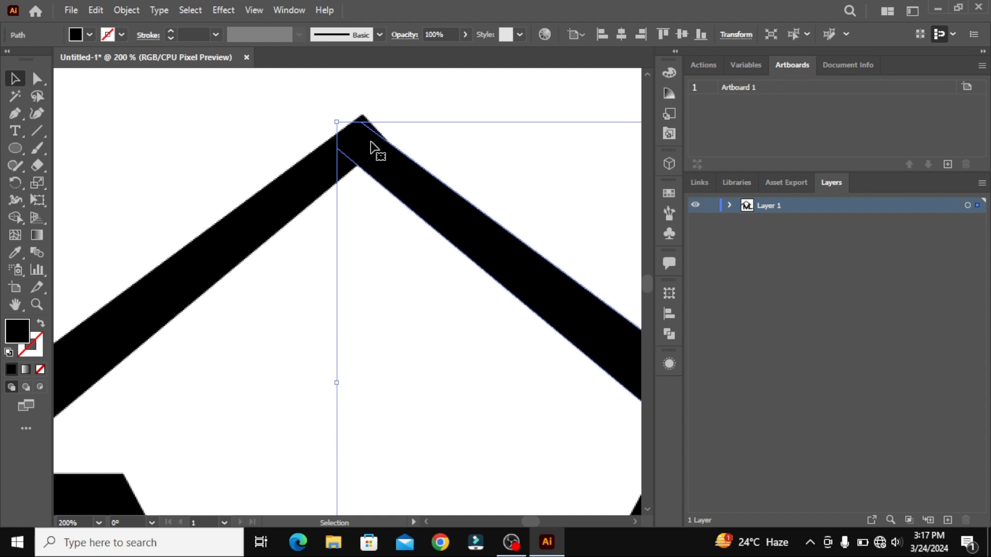
pyautogui.press('Up')
pyautogui.press('Up')
pyautogui.press('Up')
pyautogui.press('Up')
pyautogui.press('Up')
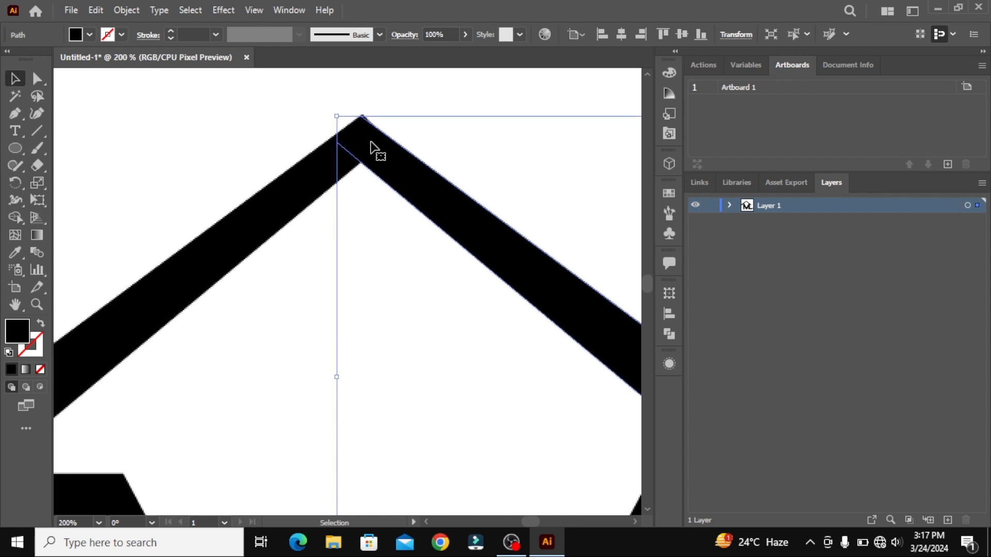
pyautogui.press('Right')
pyautogui.press('Down')
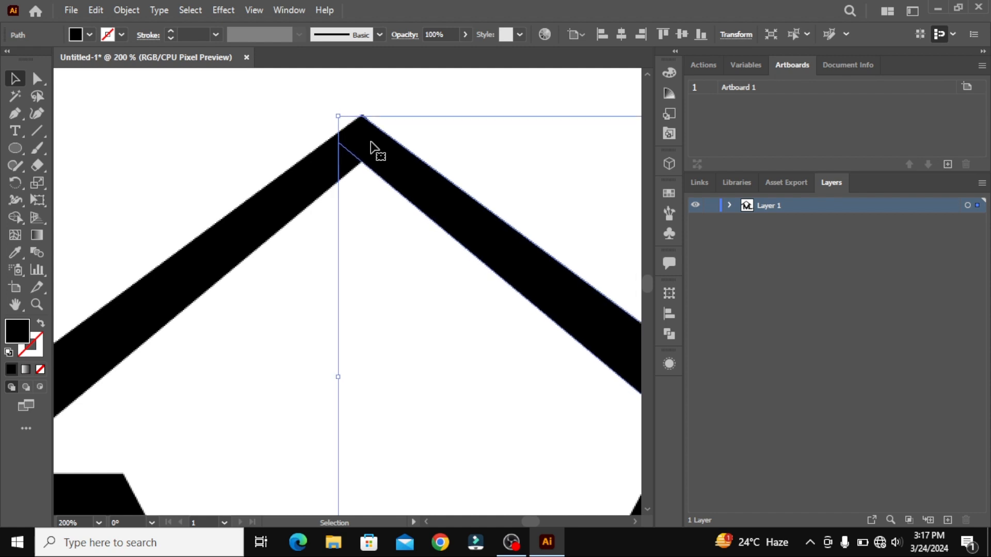
# Step: Group the two roof bars above the letters
pyautogui.scroll(-4, 370, 142)
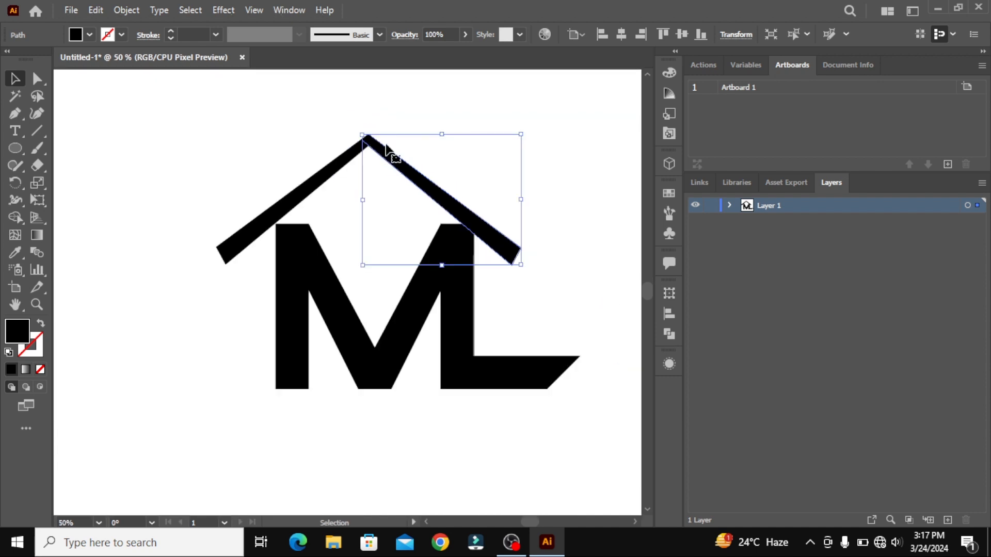
pyautogui.moveTo(305, 122); pyautogui.dragTo(418, 213)
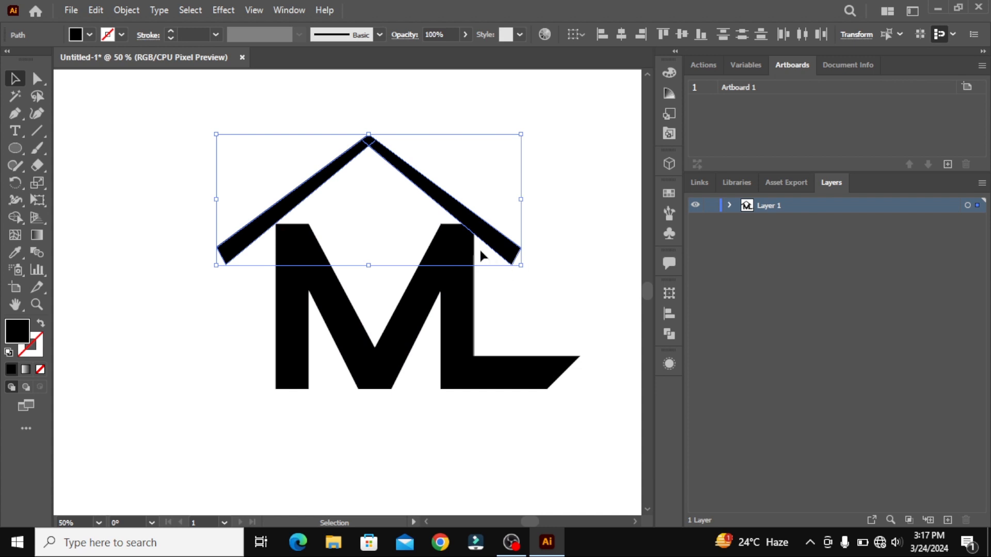
pyautogui.rightClick(454, 206)
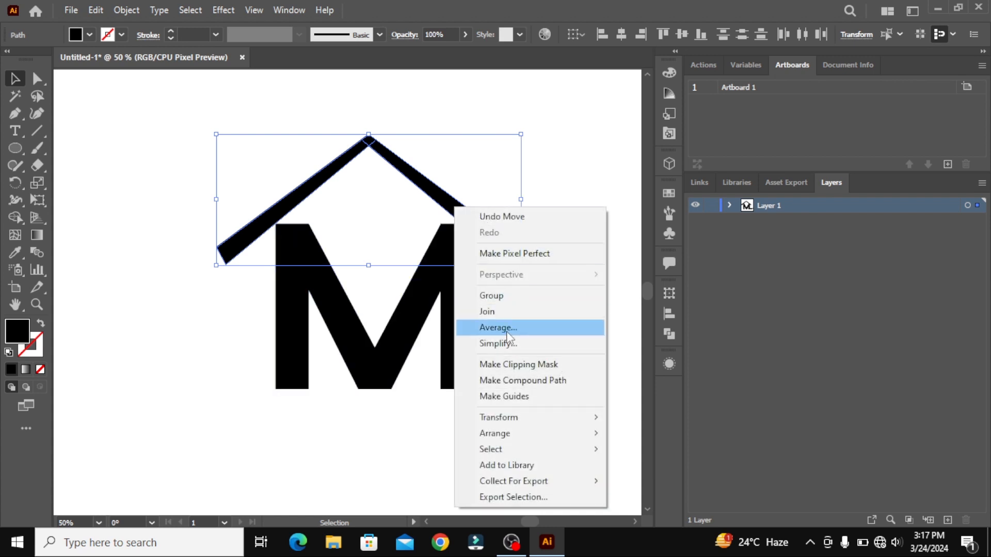
pyautogui.click(507, 299)
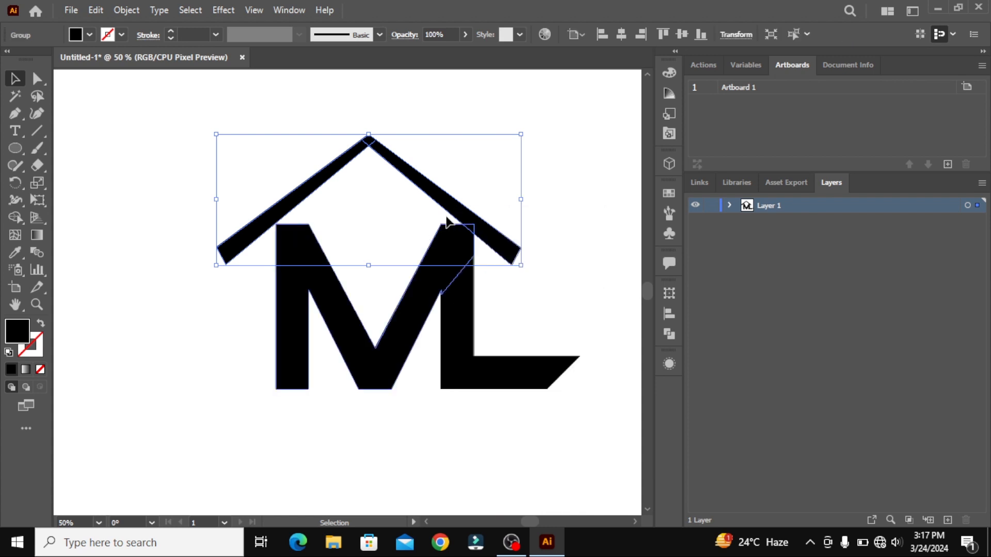
pyautogui.click(586, 203)
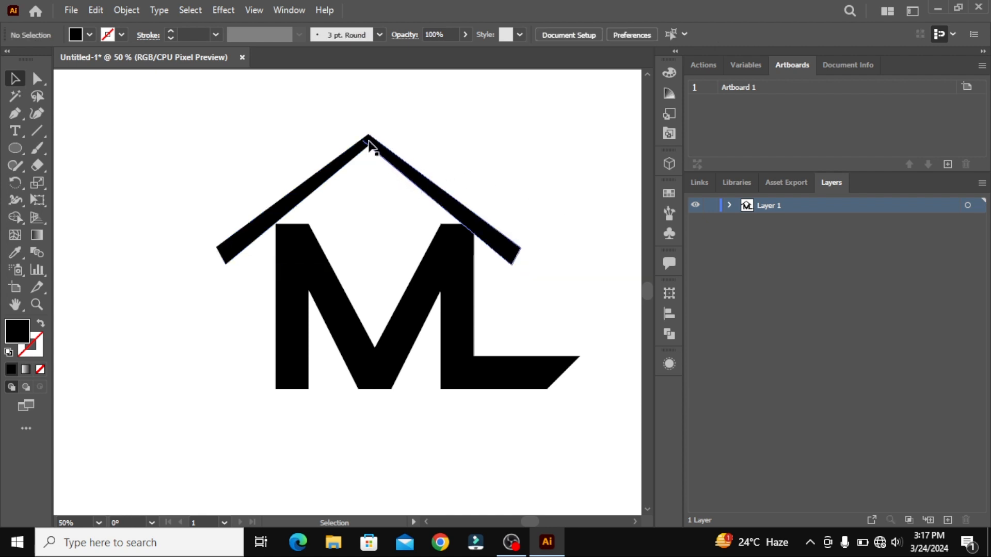
pyautogui.moveTo(369, 150)
pyautogui.mouseDown()
pyautogui.moveTo(378, 281)
pyautogui.moveTo(369, 148)
pyautogui.mouseUp()
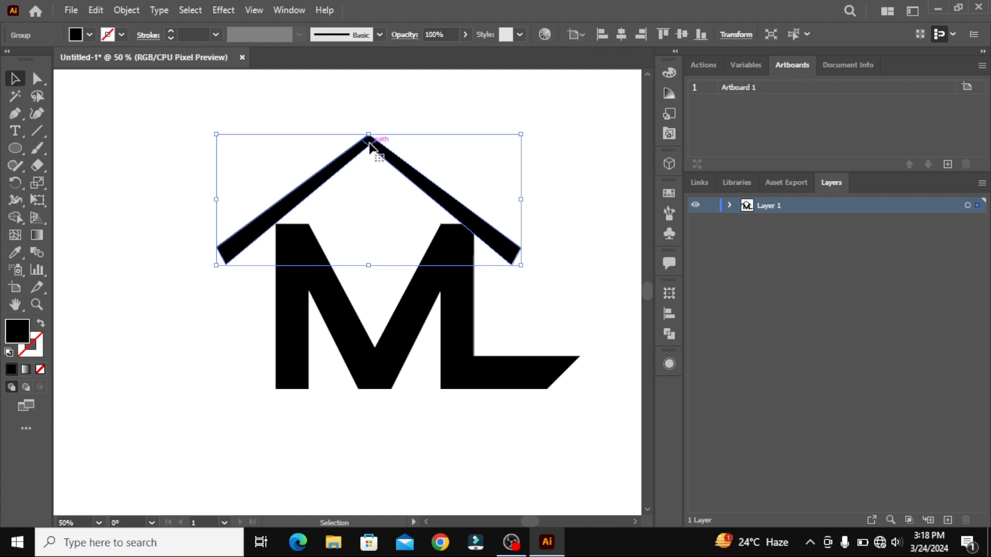
pyautogui.click(501, 342)
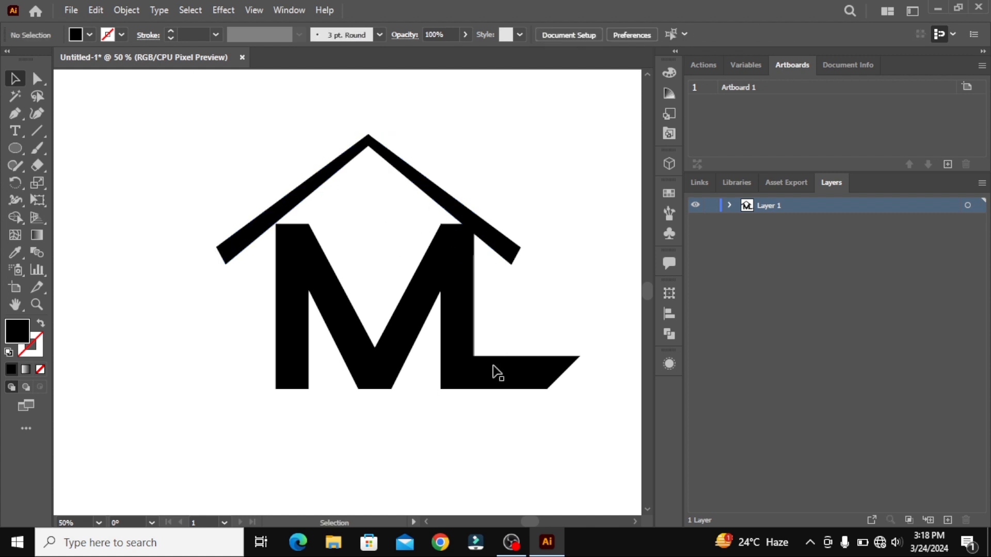
# Step: Nudge the L straight down until a thin slanted gap separates it from the M, and select the whole logo
pyautogui.click(491, 372)
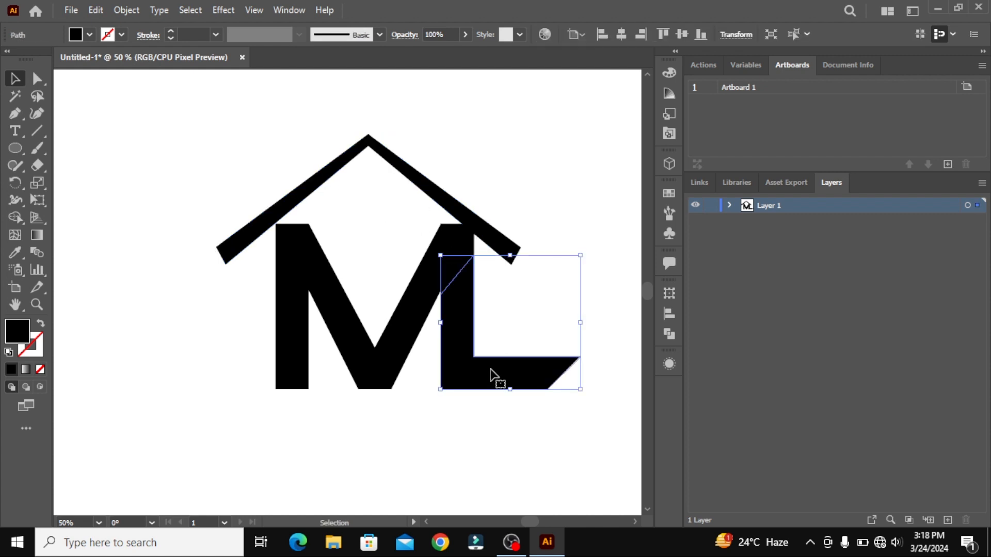
pyautogui.press('Down')
pyautogui.press('Down')
pyautogui.press('Down')
pyautogui.press('Down')
pyautogui.press('Down')
pyautogui.press('Down')
pyautogui.press('Down')
pyautogui.press('Down')
pyautogui.press('Down')
pyautogui.press('Down')
pyautogui.press('Down')
pyautogui.press('Down')
pyautogui.press('Down')
pyautogui.press('Down')
pyautogui.press('Down')
pyautogui.press('Down')
pyautogui.press('Down')
pyautogui.press('Down')
pyautogui.press('Down')
pyautogui.press('Down')
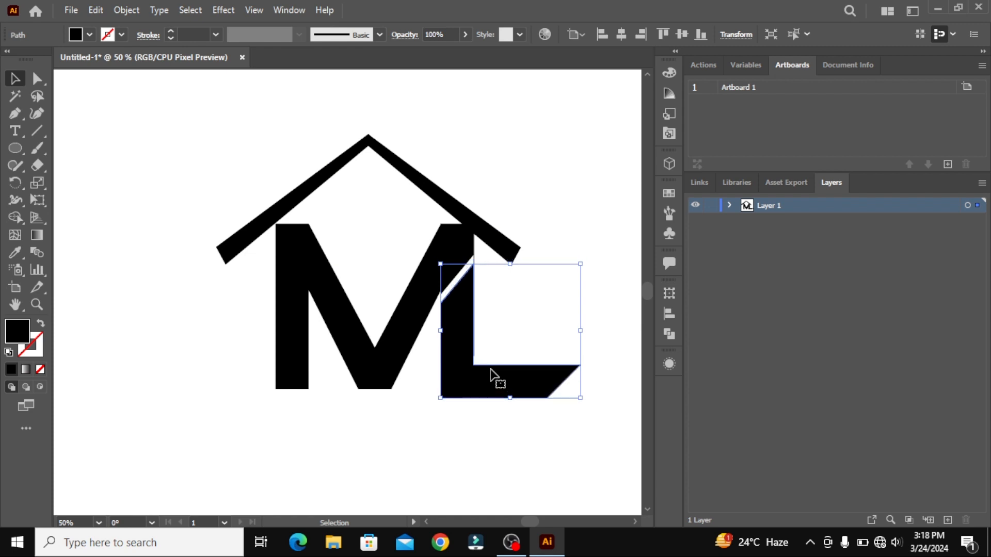
pyautogui.click(510, 463)
pyautogui.moveTo(187, 124); pyautogui.dragTo(567, 434)
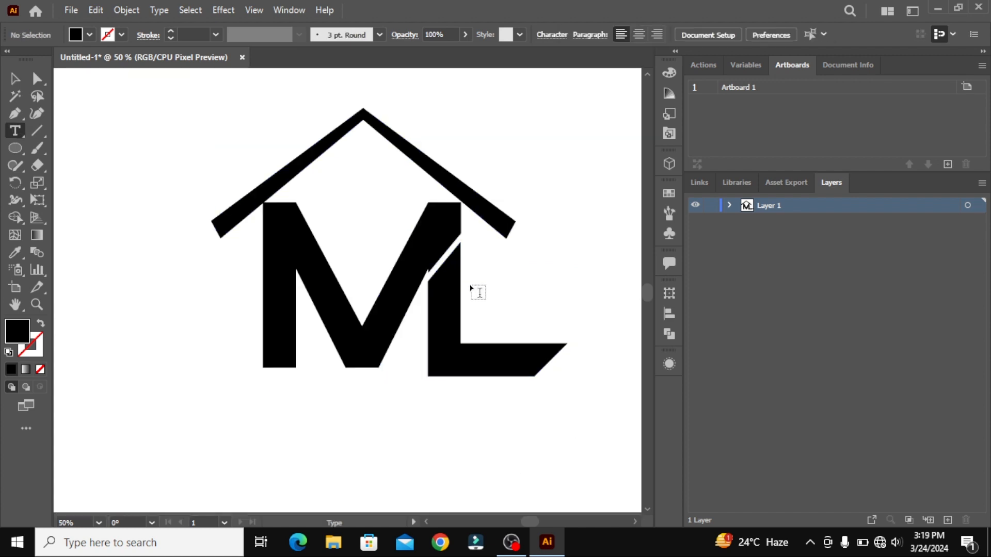
# Step: Add the text "MODERN LOGO" on two lines in the open space beside the L's stem
pyautogui.click(470, 285)
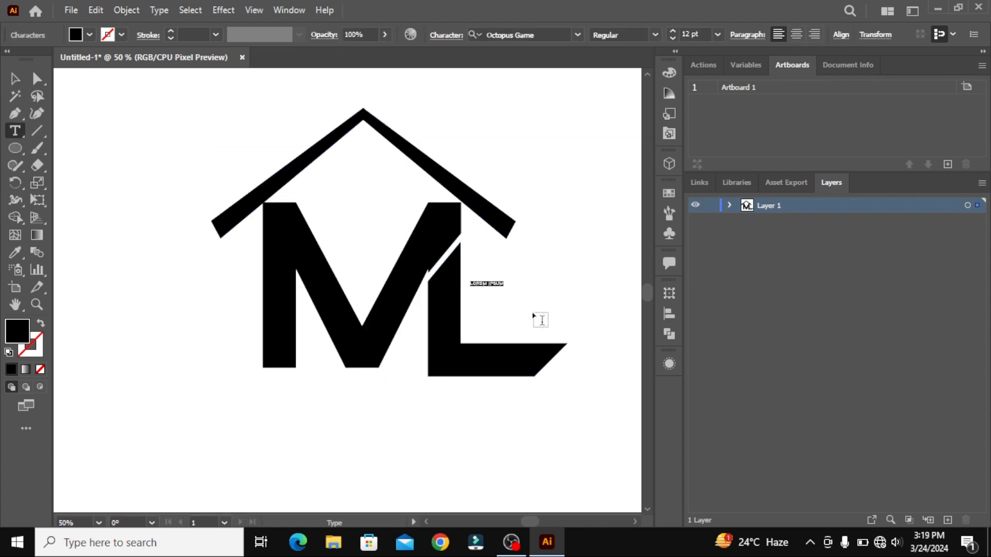
pyautogui.hscroll(2, 541, 320)
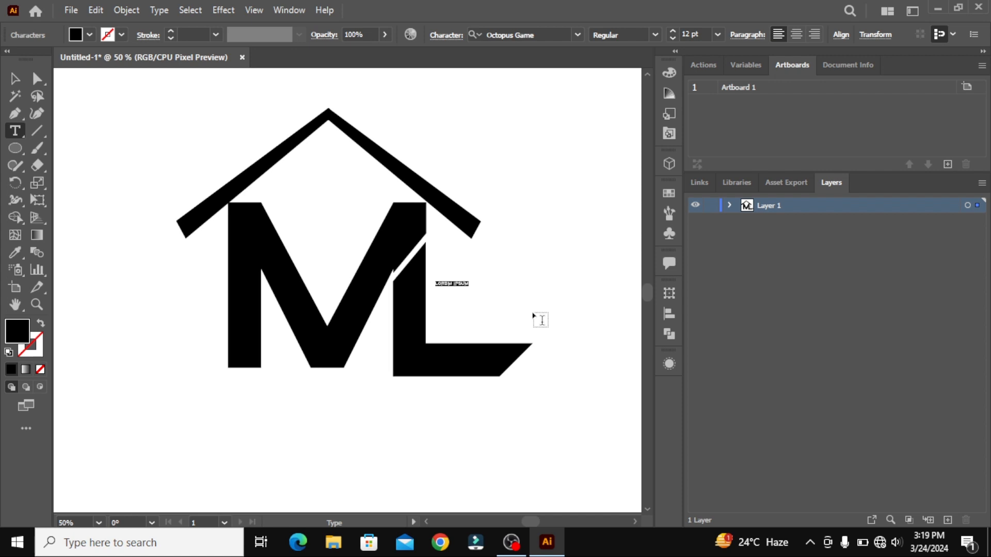
pyautogui.write('MODERN')
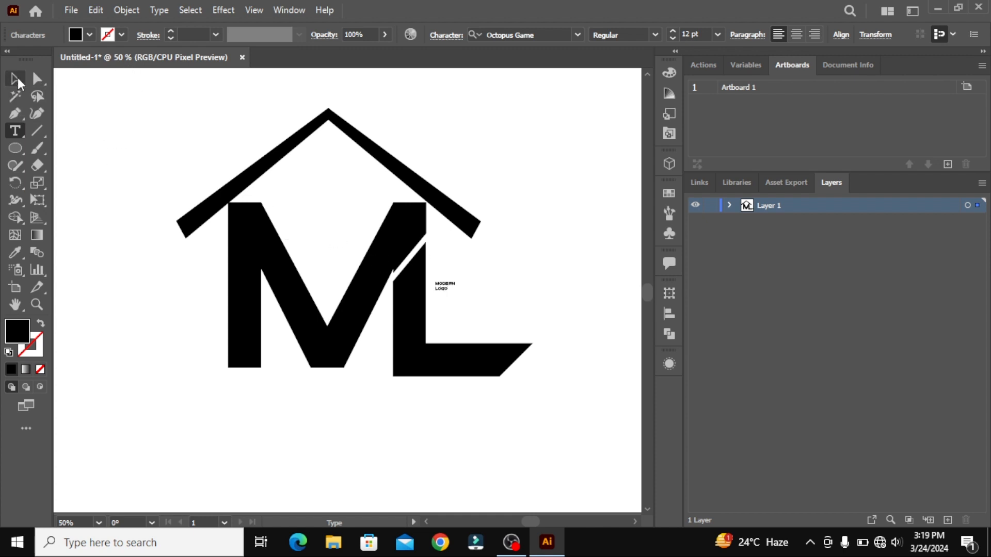
pyautogui.click(15, 79)
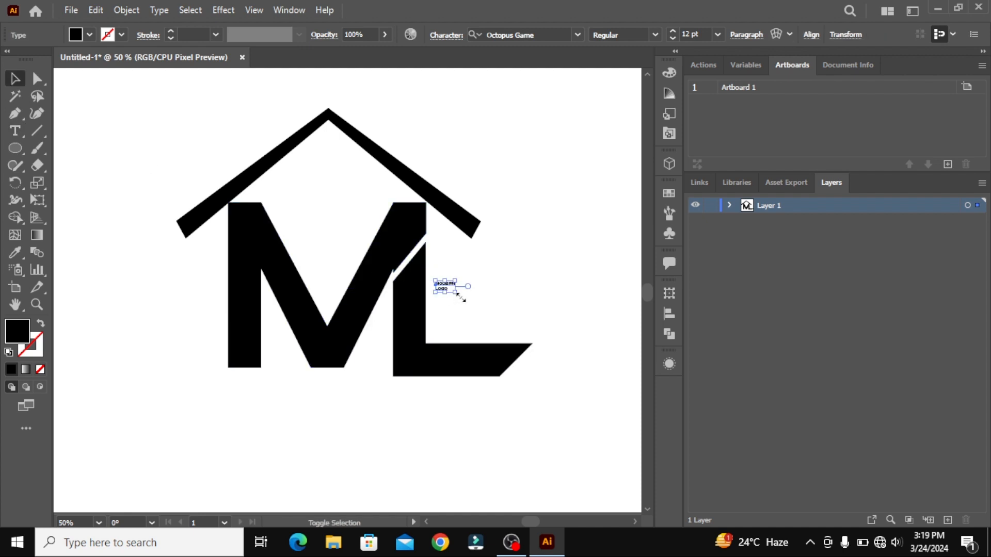
# Step: Enlarge the MODERN LOGO text to about 97 pt and place it beside the L's stem, just above its foot
pyautogui.moveTo(455, 292); pyautogui.dragTo(575, 368)
pyautogui.moveTo(488, 302); pyautogui.dragTo(484, 296)
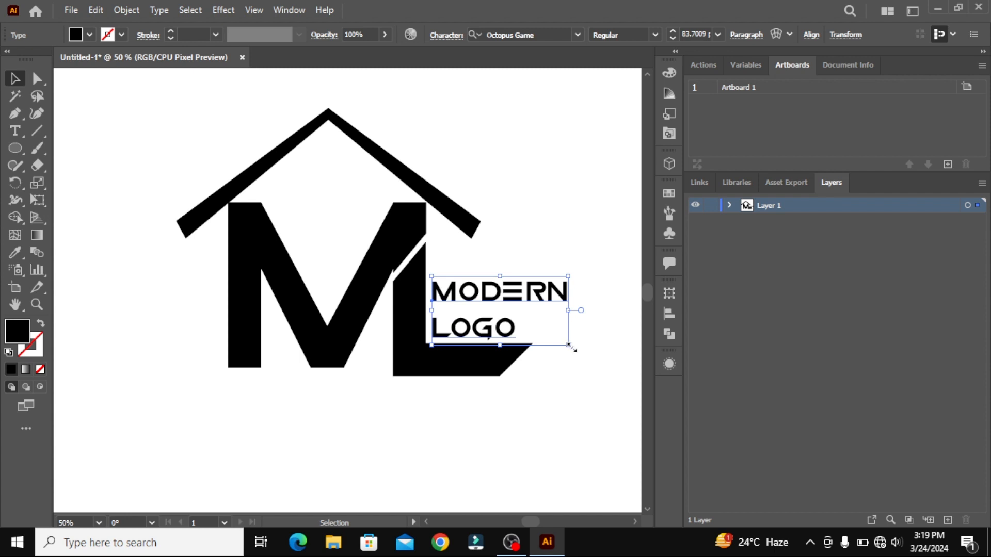
pyautogui.moveTo(572, 348); pyautogui.dragTo(593, 359)
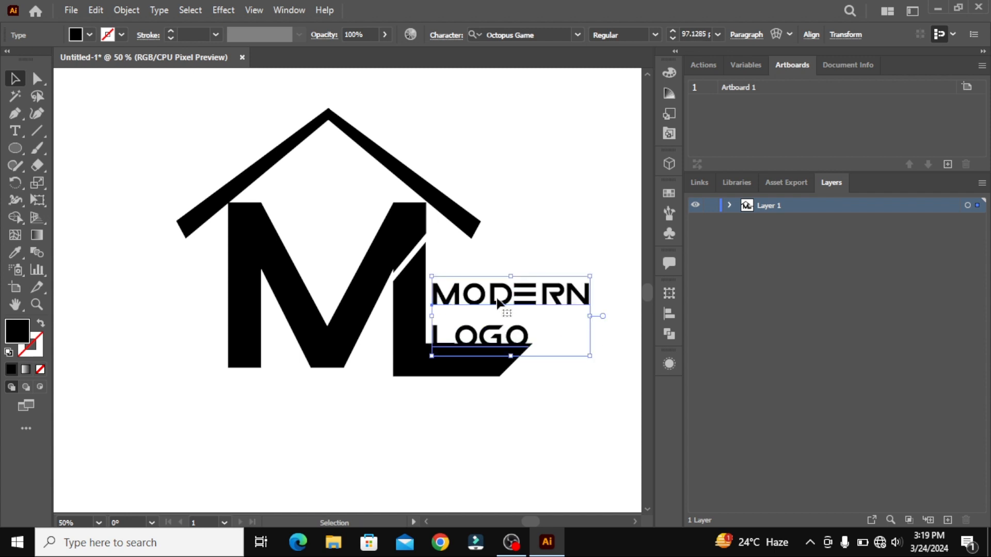
pyautogui.moveTo(491, 298); pyautogui.dragTo(493, 289)
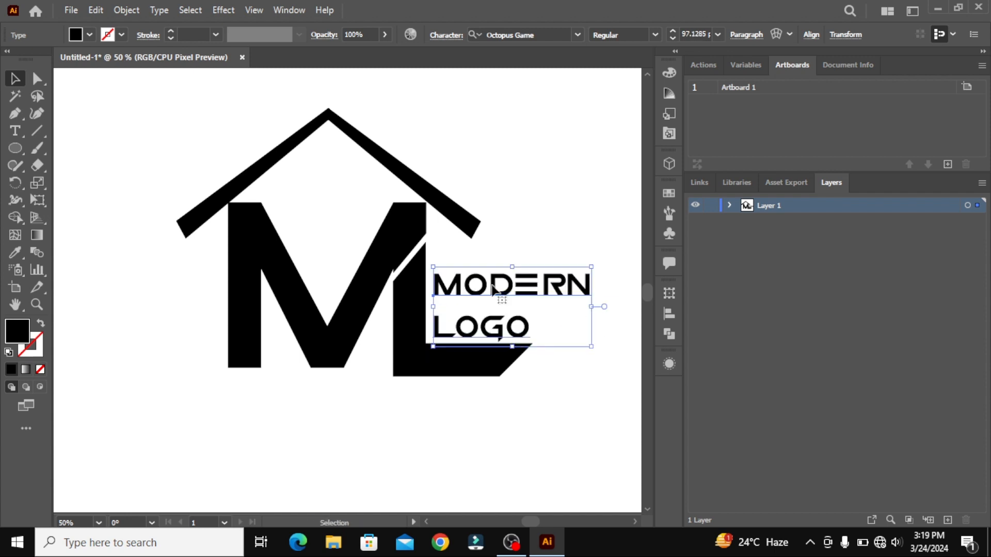
pyautogui.click(500, 436)
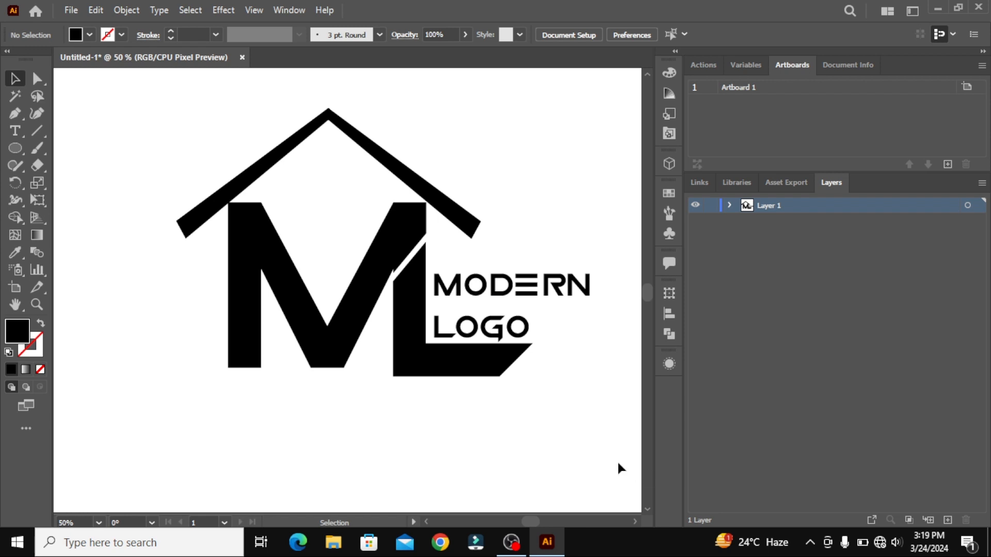
pyautogui.scroll(-2, 563, 446)
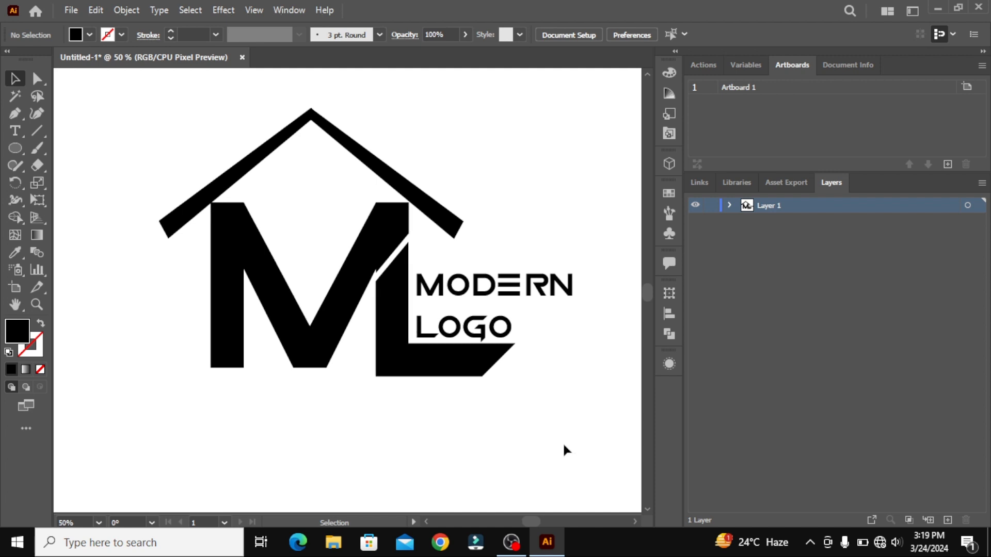
pyautogui.hscroll(7, 564, 446)
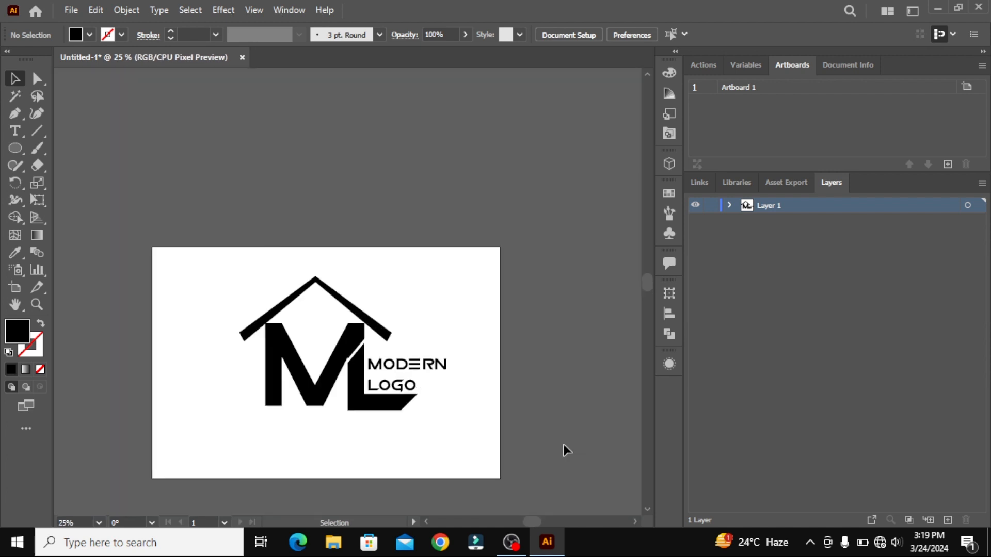
pyautogui.hscroll(-3, 563, 445)
pyautogui.scroll(-3, 563, 446)
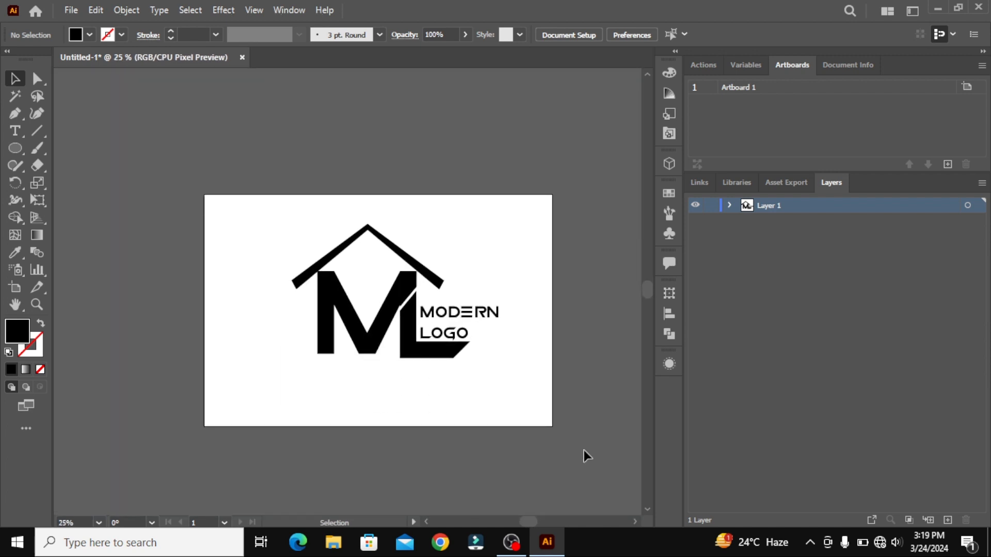